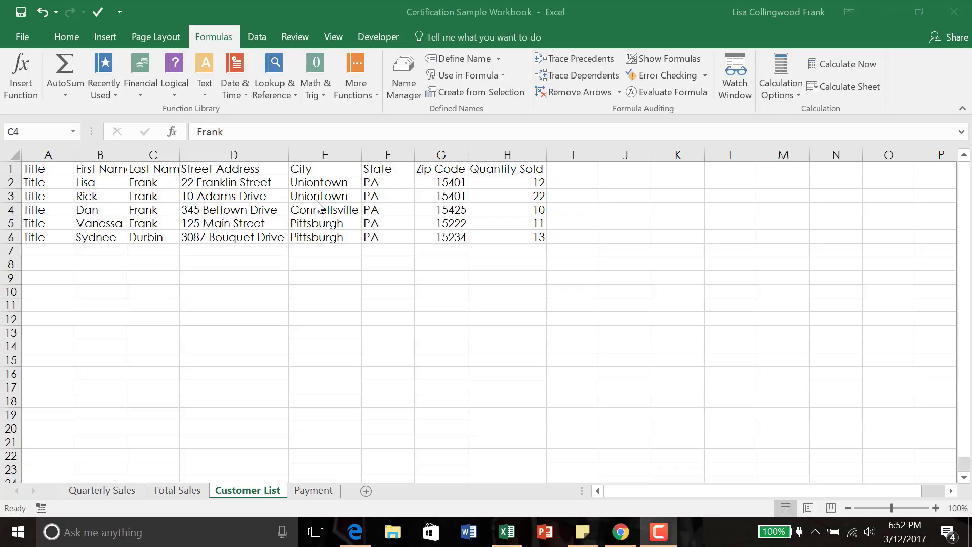
# - Convert the customer list range A1:H6 into a table with headers
pyautogui.click(280, 199)
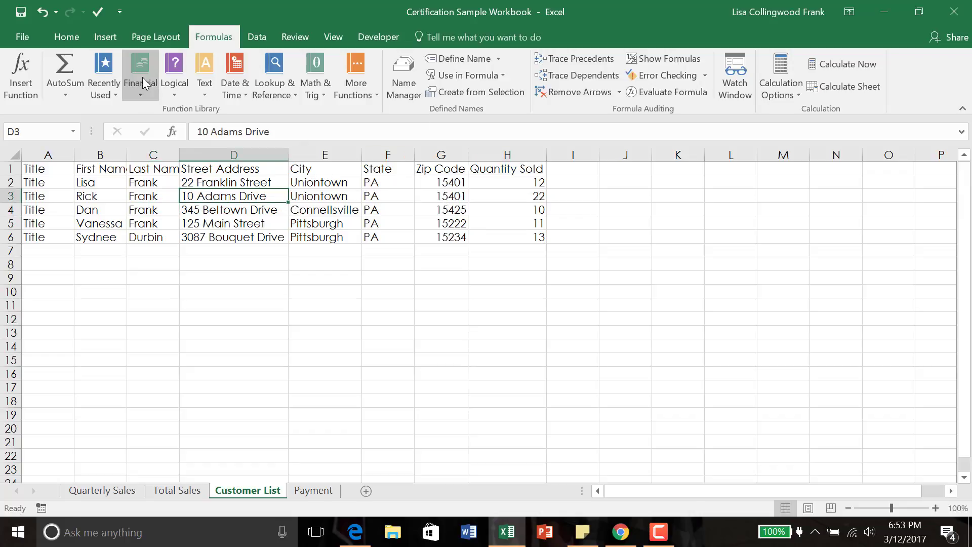
pyautogui.click(113, 39)
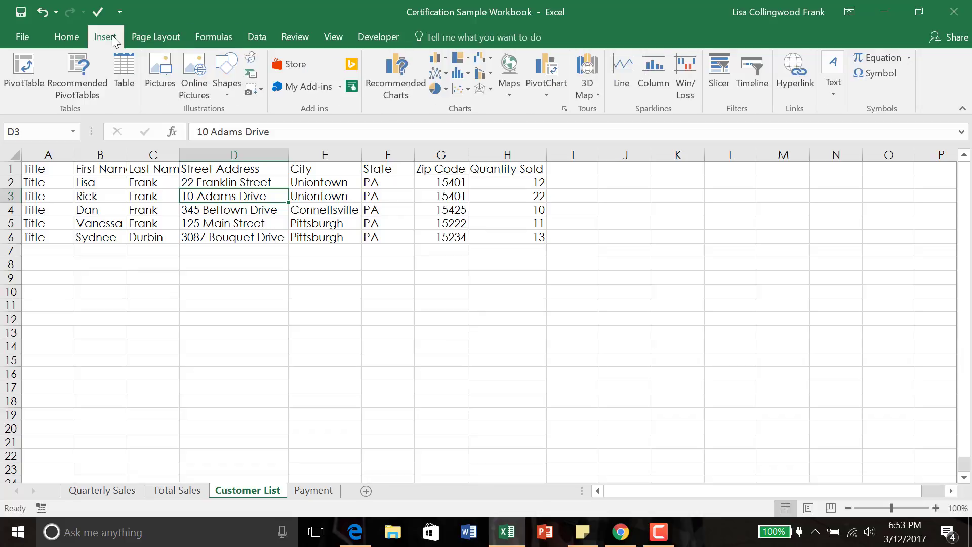
pyautogui.click(123, 81)
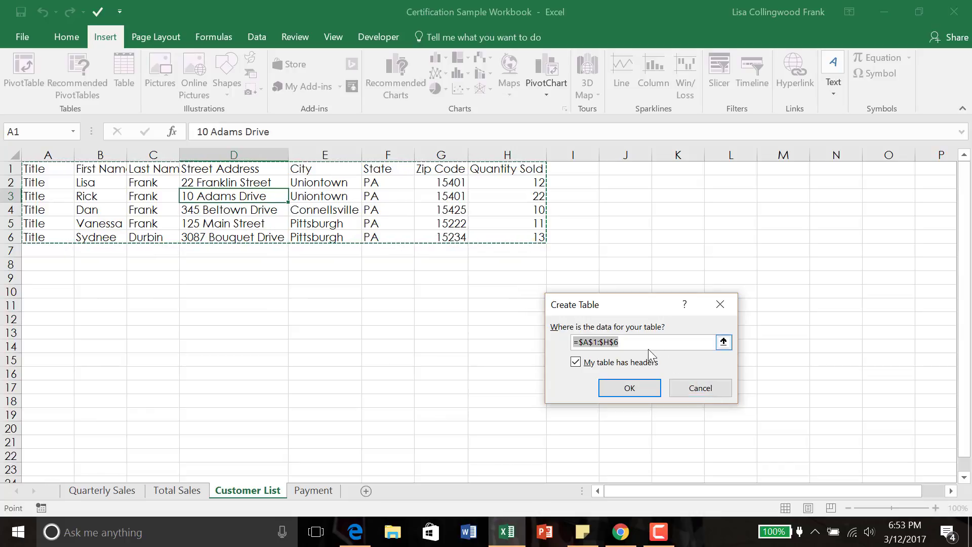
pyautogui.click(630, 388)
pyautogui.click(564, 303)
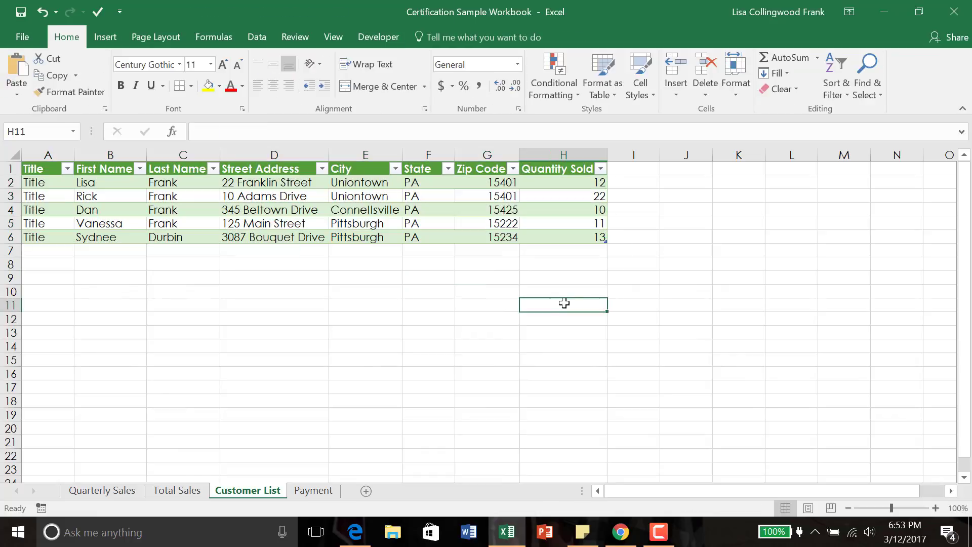
# - Apply the green Medium table style in the fourth row, sixth column of the style gallery to the customer table
pyautogui.click(333, 195)
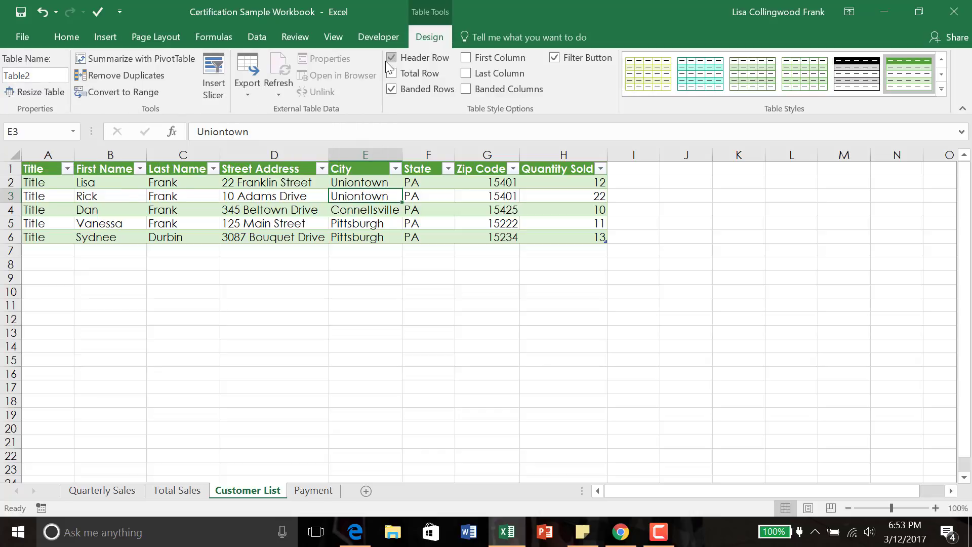
pyautogui.click(942, 89)
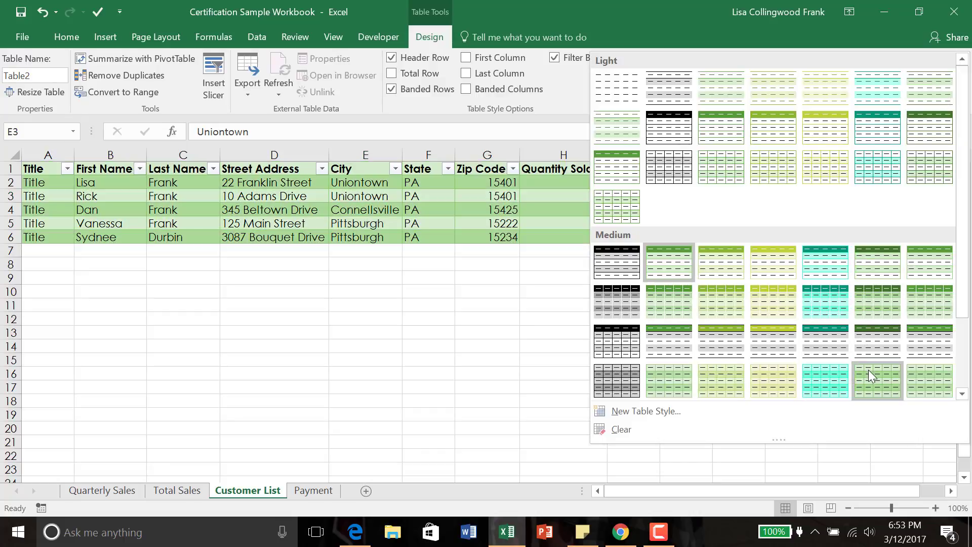
pyautogui.click(869, 370)
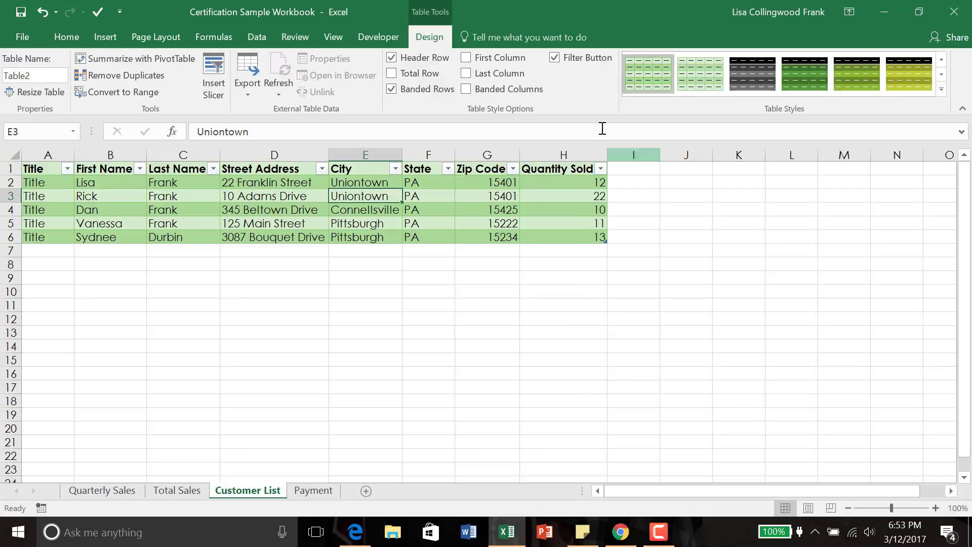
# - Try the Header Row, Banded Rows, First Column and Last Column options on the customer table, restoring each one
pyautogui.click(393, 58)
pyautogui.click(393, 58)
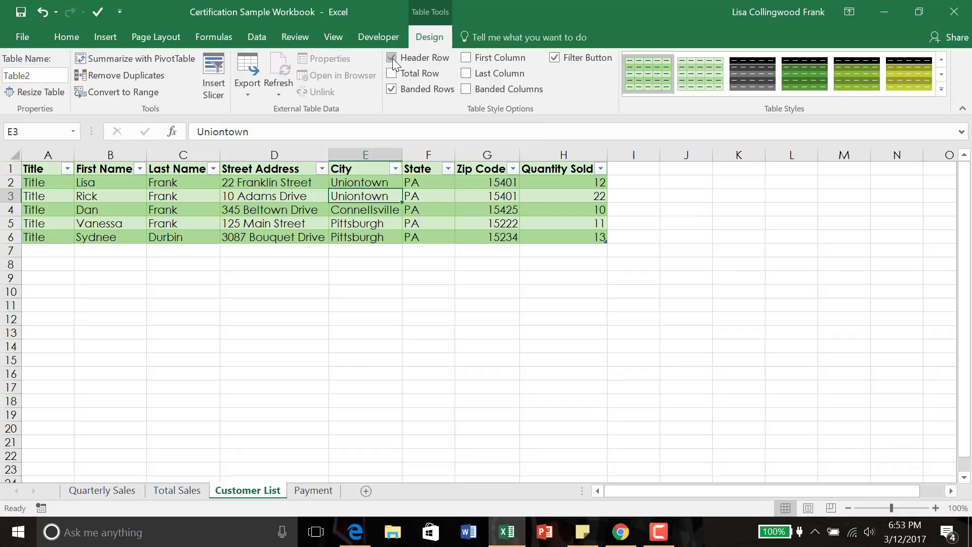
pyautogui.click(391, 89)
pyautogui.click(391, 89)
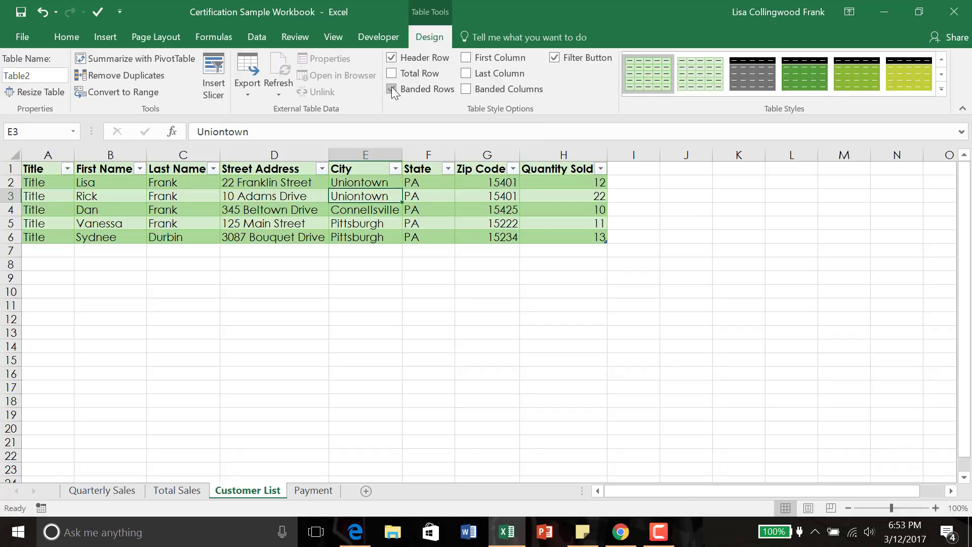
pyautogui.click(467, 57)
pyautogui.click(466, 57)
pyautogui.click(467, 73)
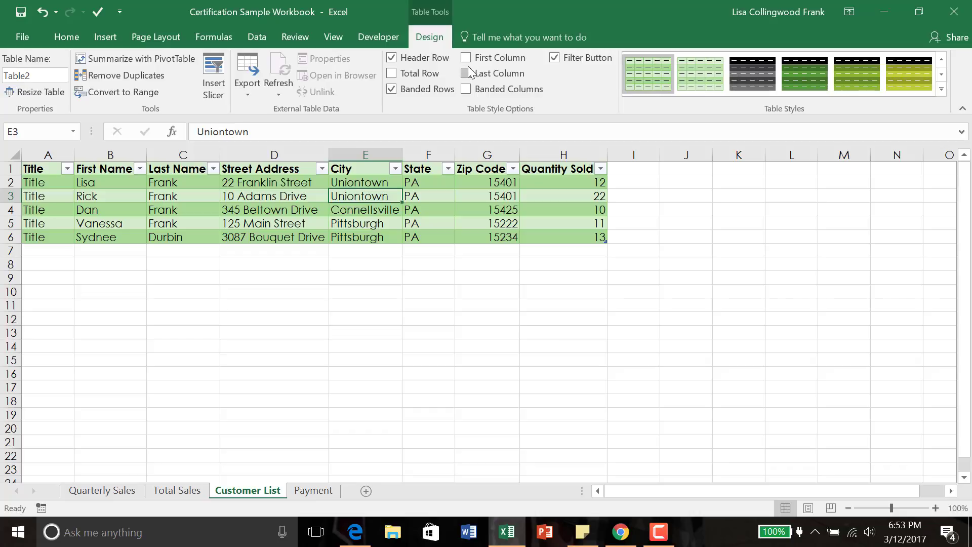
pyautogui.click(469, 73)
# - Turn on Banded Columns for the customer table and compare it without banded rows, keeping Banded Rows on
pyautogui.click(467, 93)
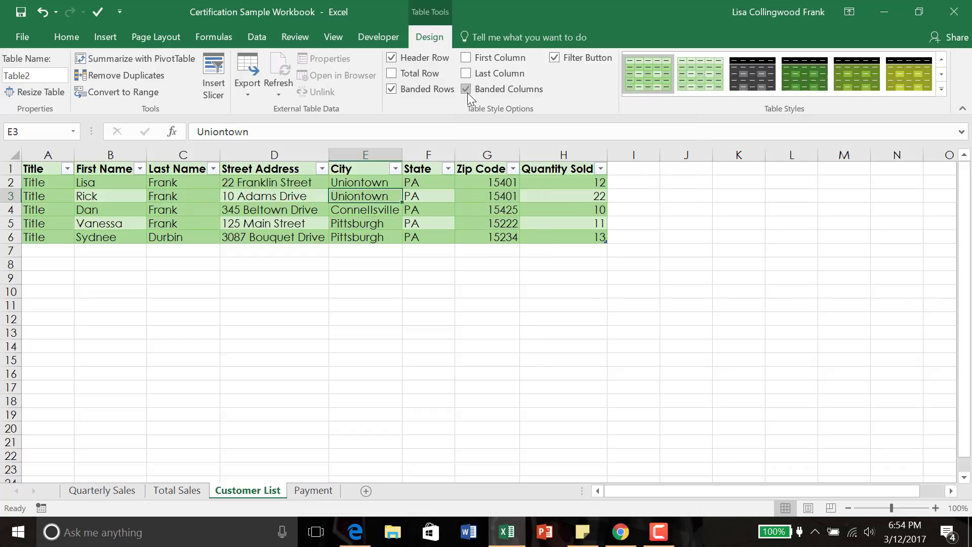
pyautogui.click(393, 88)
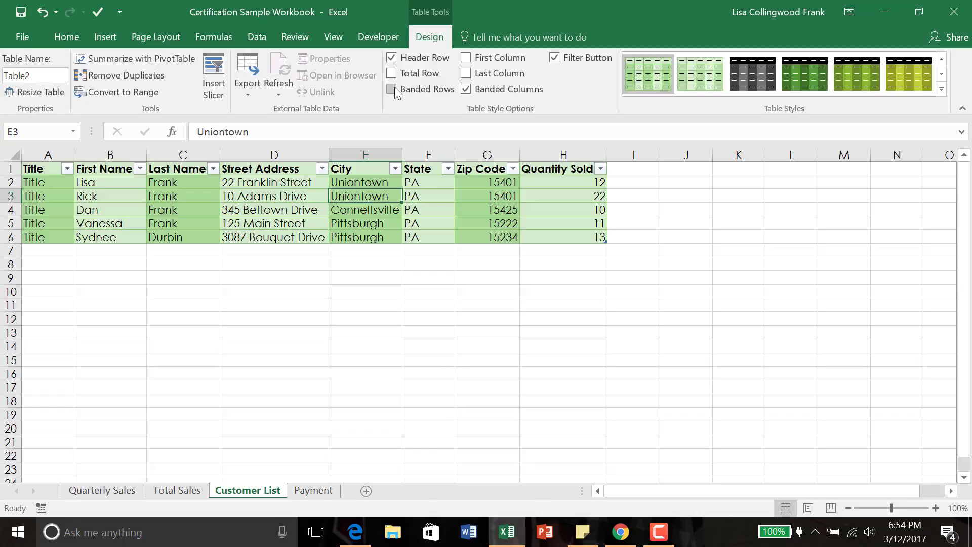
pyautogui.click(394, 88)
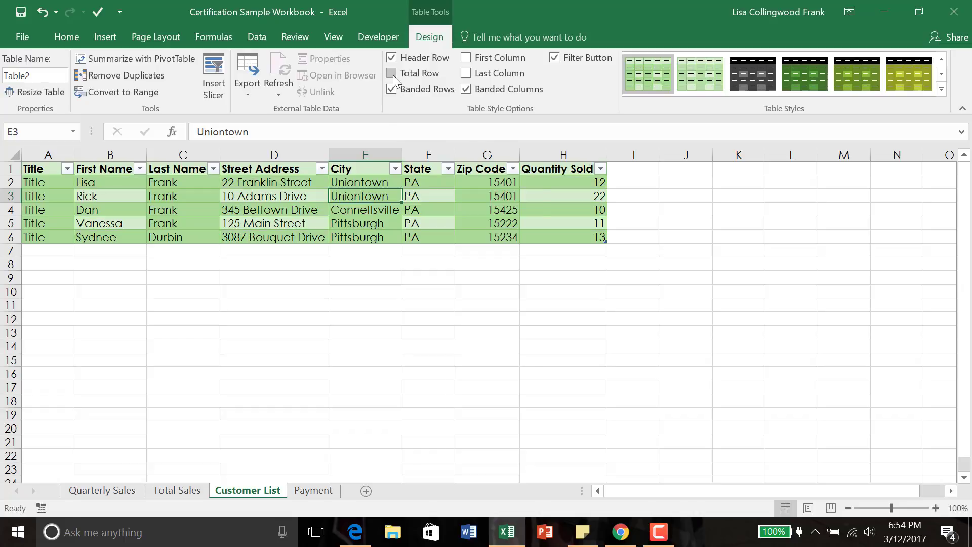
# - Add a total row to the customer table and set the State column's total to Count
pyautogui.click(393, 73)
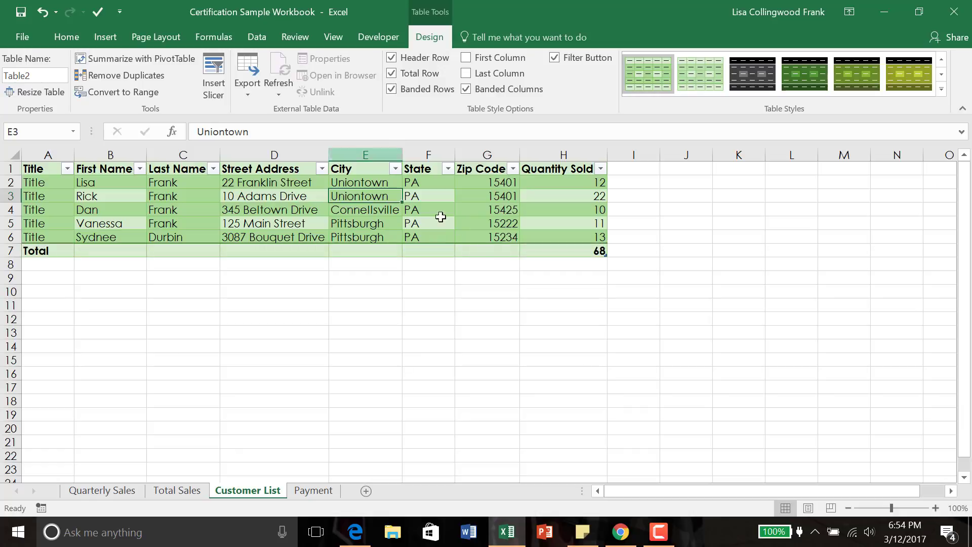
pyautogui.click(428, 252)
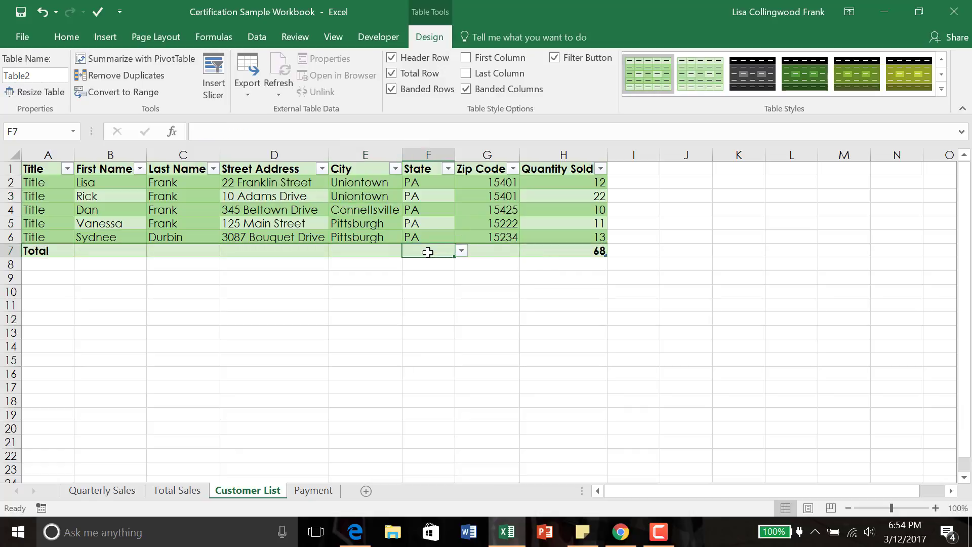
pyautogui.click(462, 250)
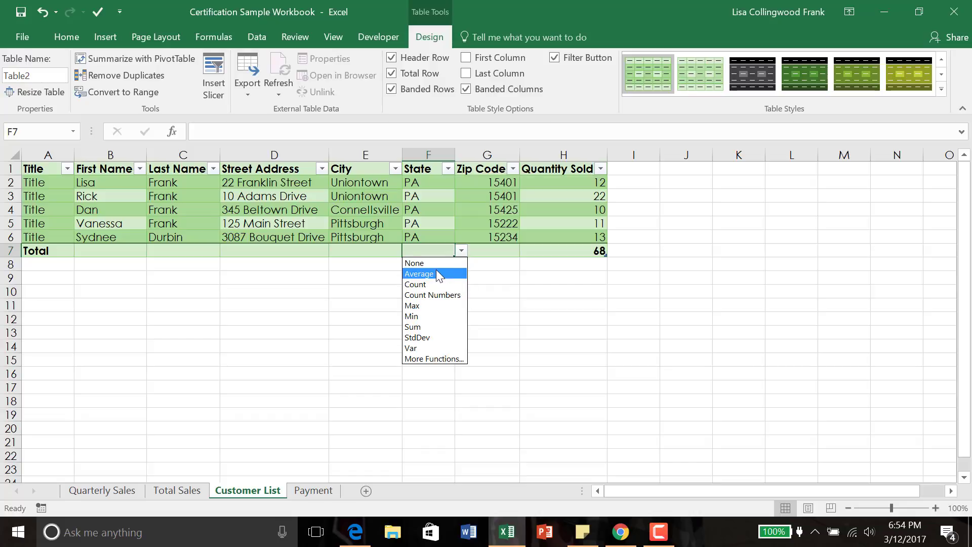
pyautogui.press('Escape')
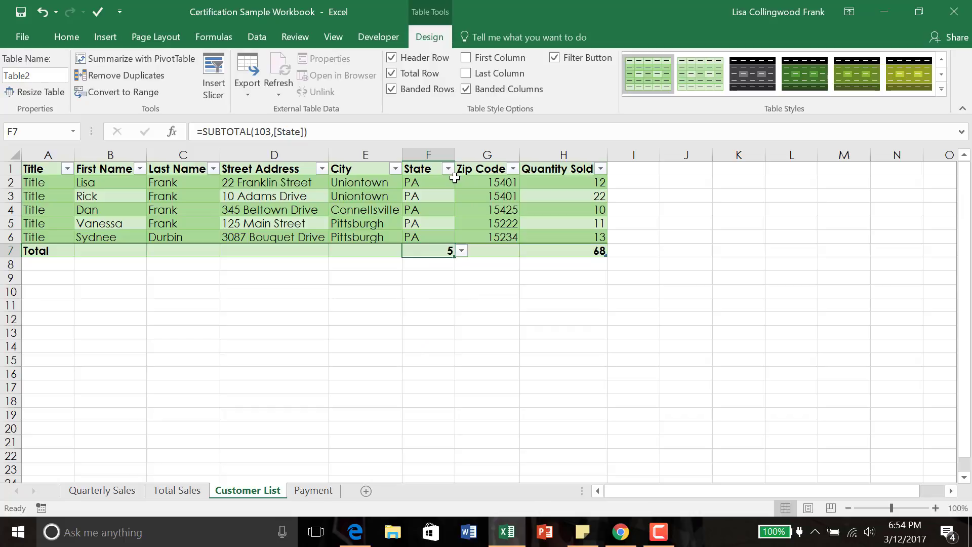
# - Examine the total functions offered for Street Address and the sort and filter options for City
pyautogui.click(315, 259)
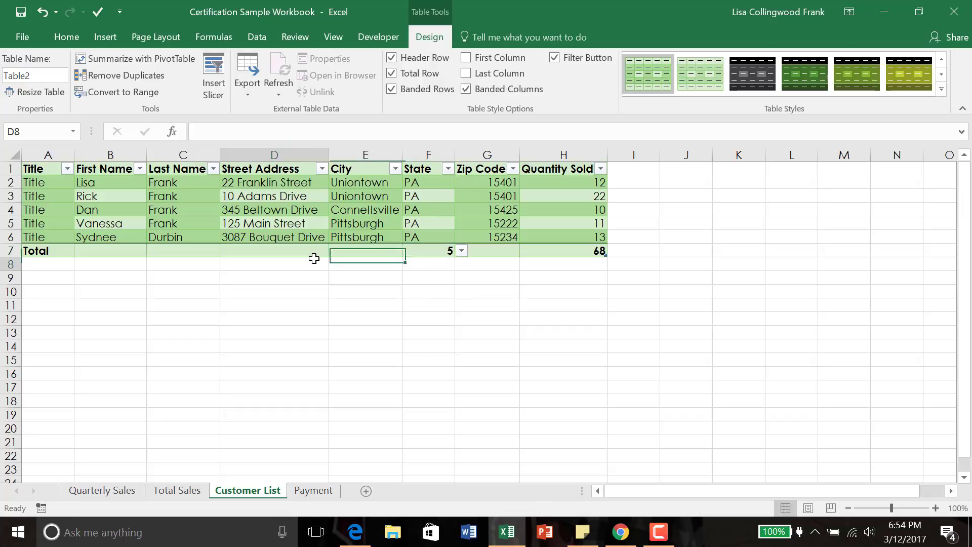
pyautogui.click(313, 251)
pyautogui.click(335, 252)
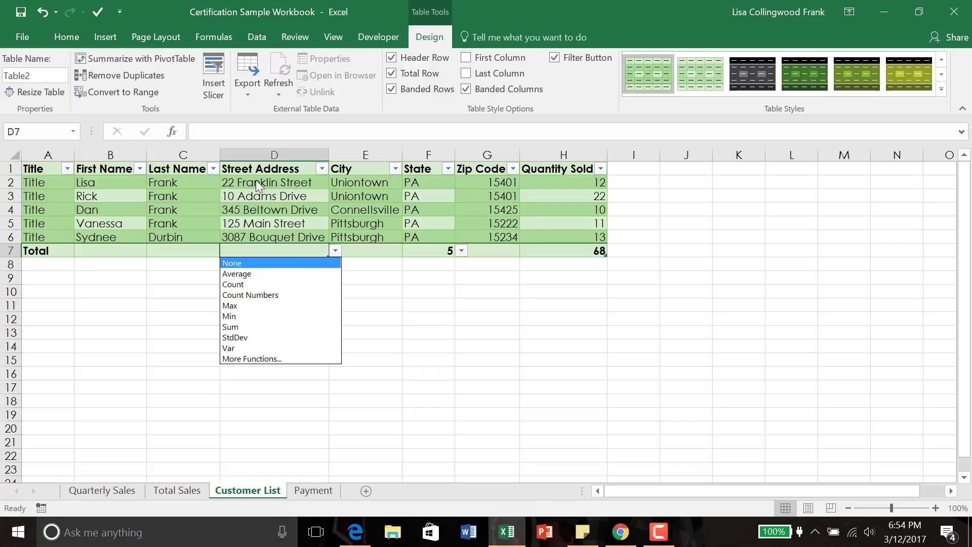
pyautogui.click(397, 169)
pyautogui.click(397, 170)
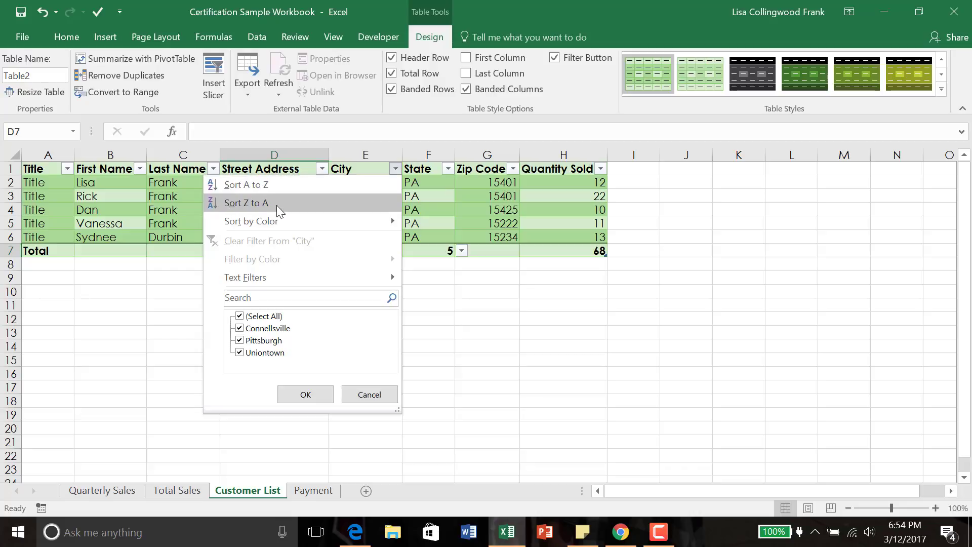
pyautogui.moveTo(280, 221)
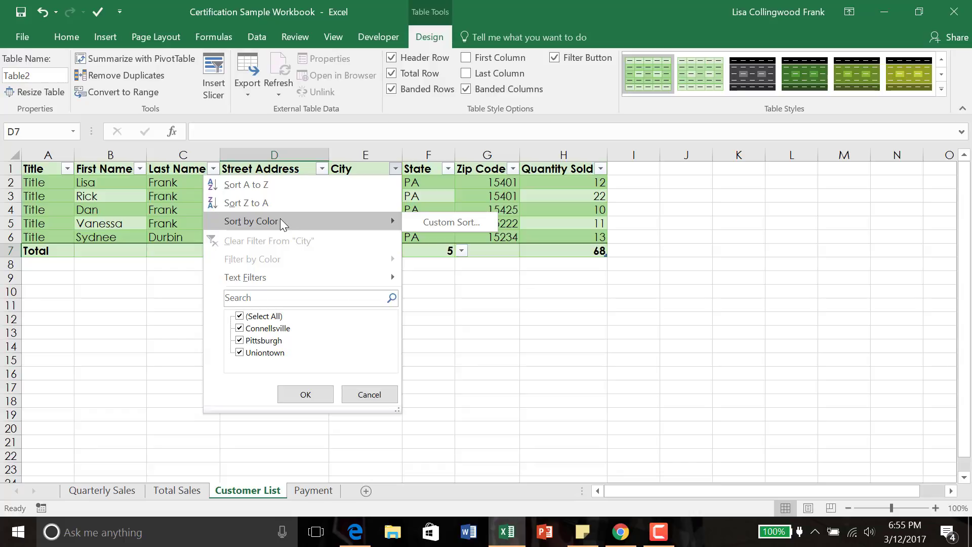
pyautogui.click(575, 172)
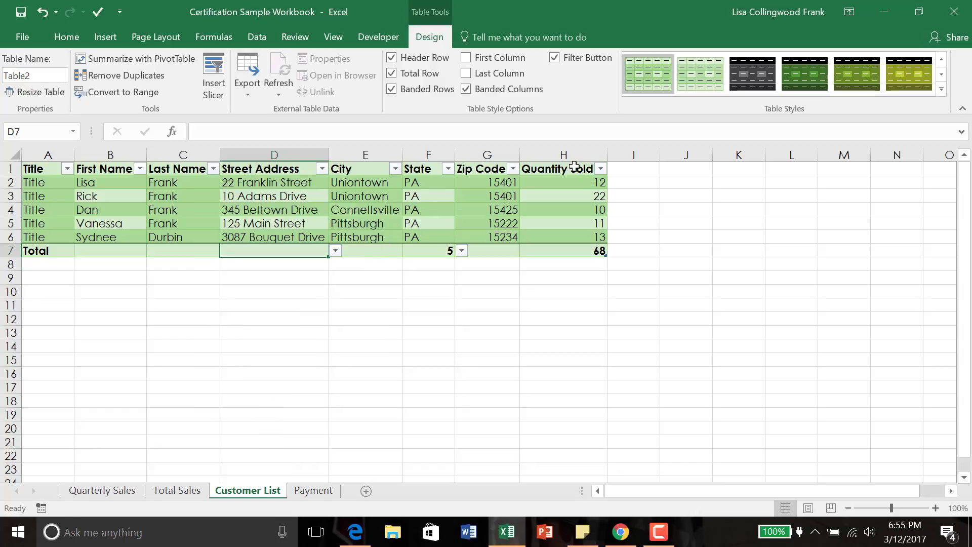
# - Filter the Quantity Sold column to show only values greater than 20
pyautogui.click(603, 171)
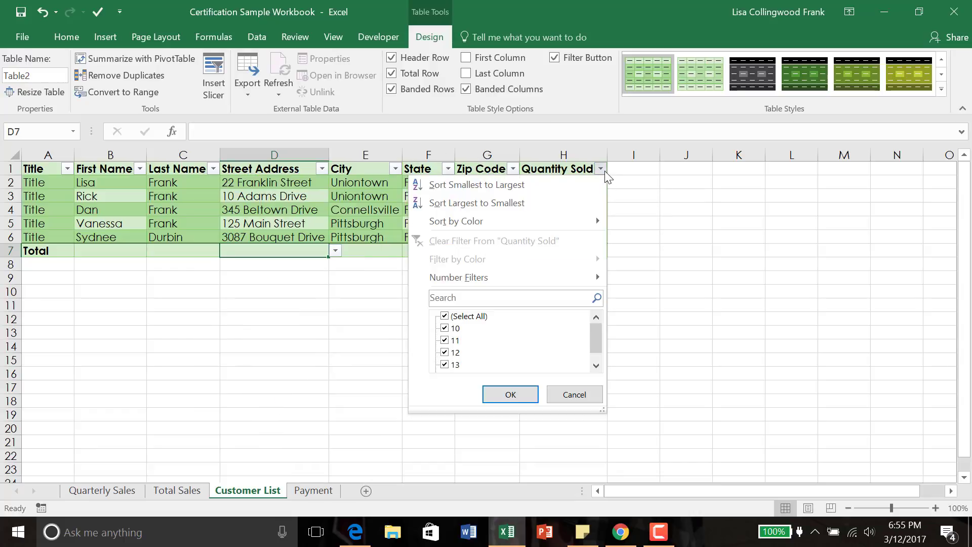
pyautogui.click(604, 171)
pyautogui.click(603, 172)
pyautogui.moveTo(508, 280)
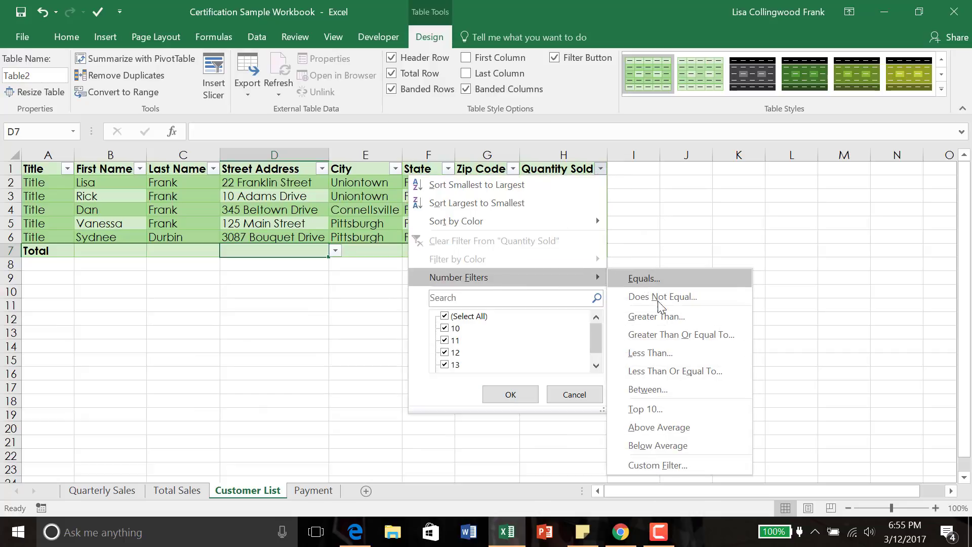
pyautogui.click(658, 318)
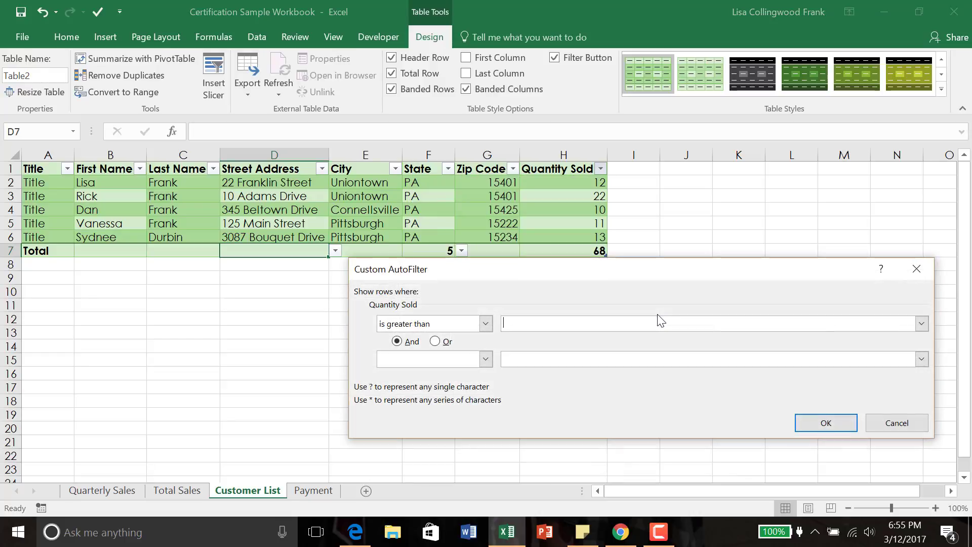
pyautogui.write('20')
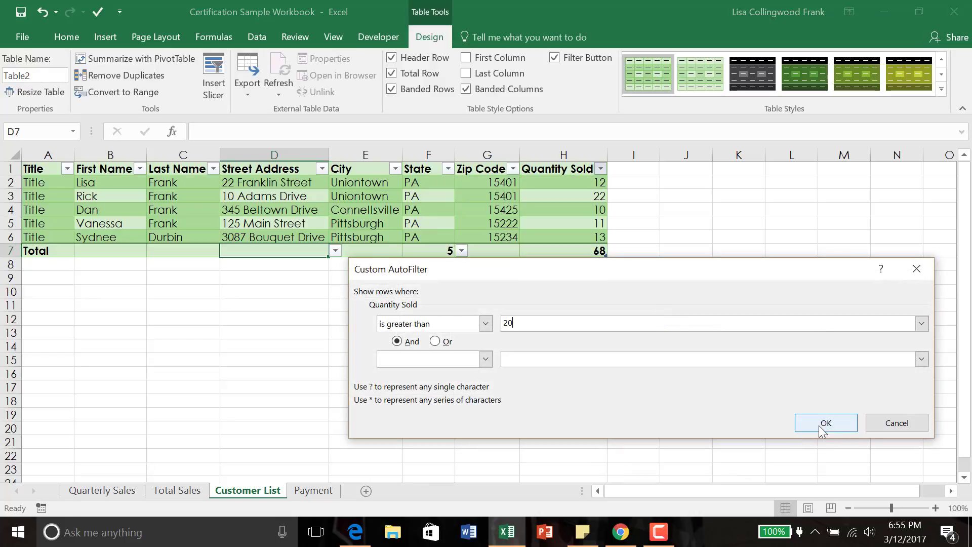
pyautogui.click(823, 429)
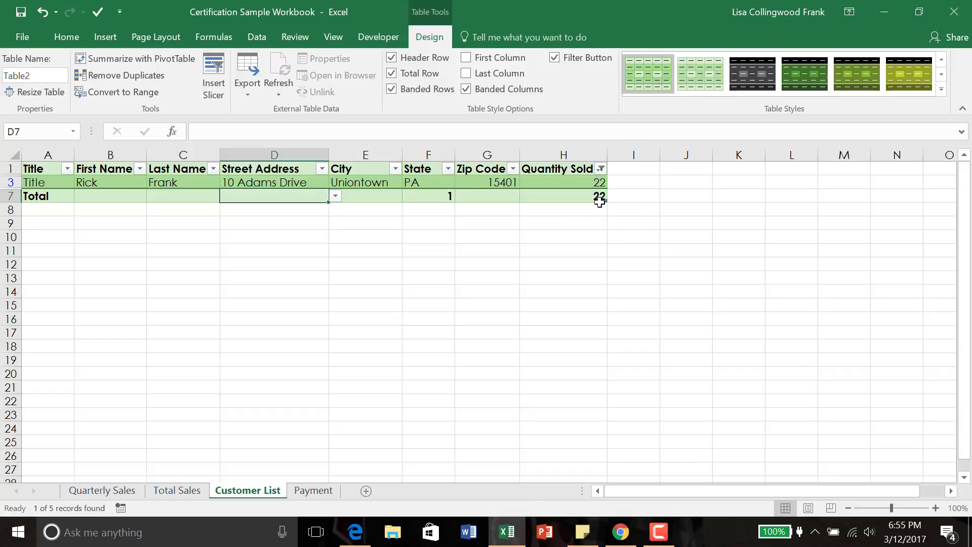
# - Check the filter criterion on Quantity Sold and clear the filter from that column
pyautogui.moveTo(604, 177)
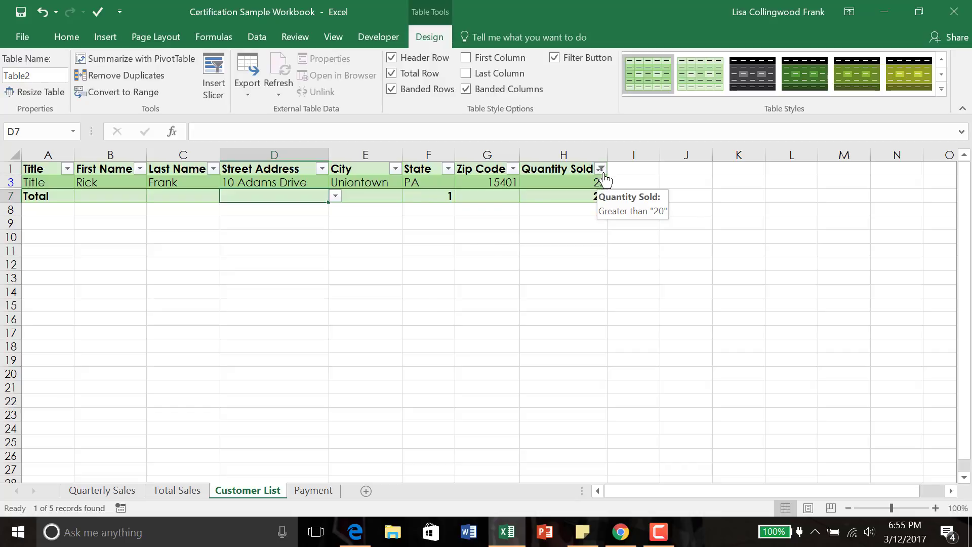
pyautogui.click(603, 170)
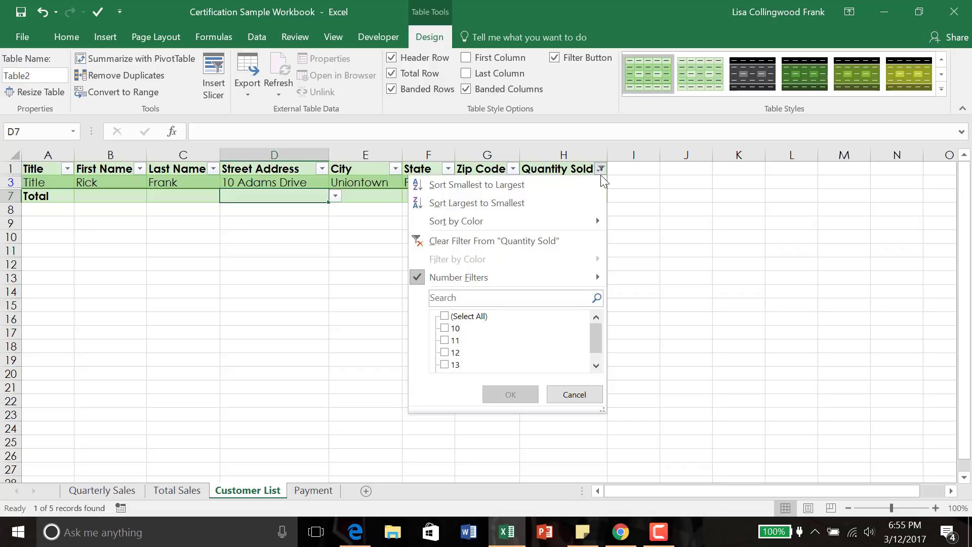
pyautogui.click(448, 241)
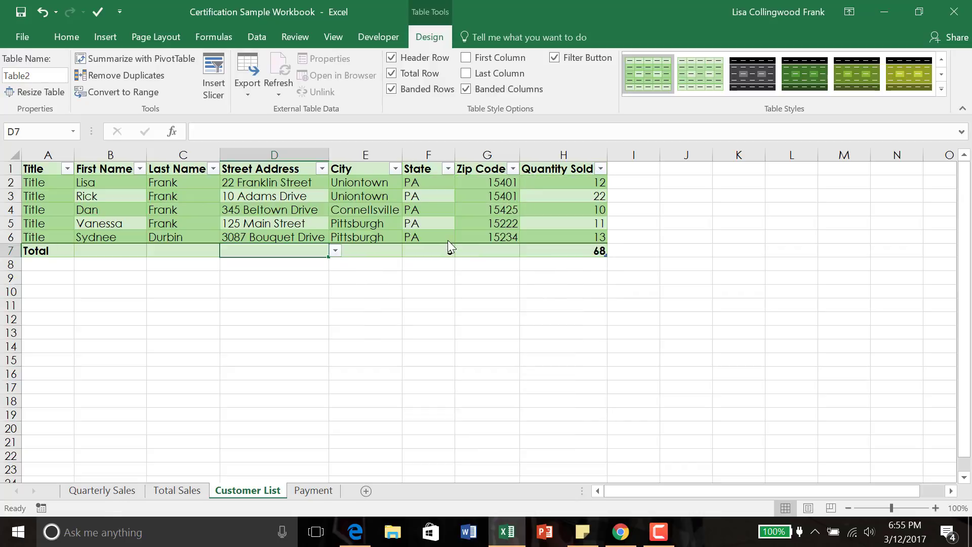
# - Examine the number filter options available for the Quantity Sold column
pyautogui.click(600, 169)
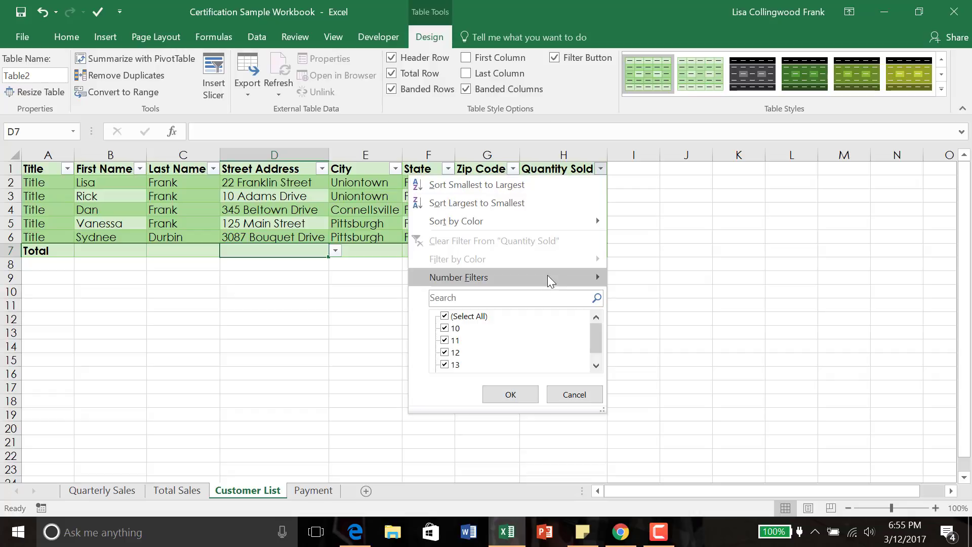
pyautogui.moveTo(547, 277)
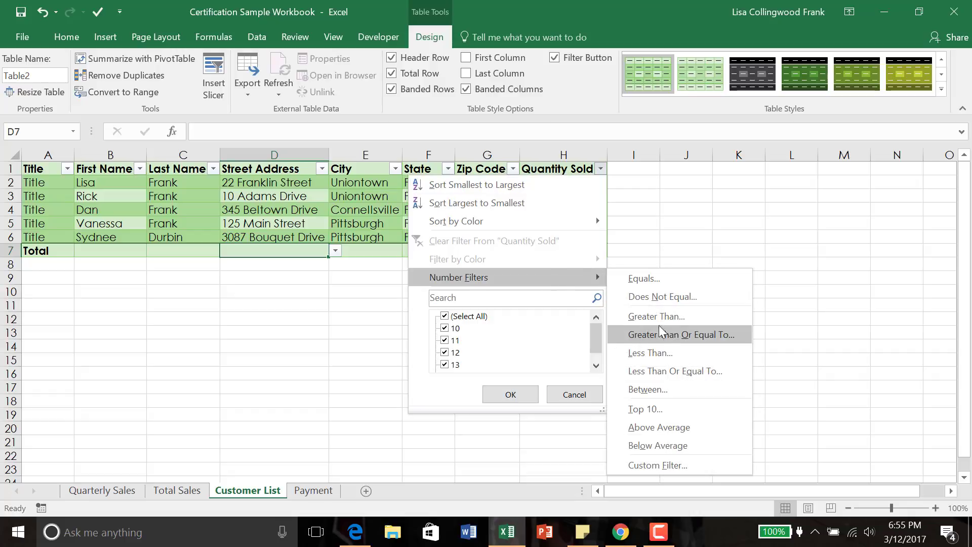
pyautogui.click(396, 169)
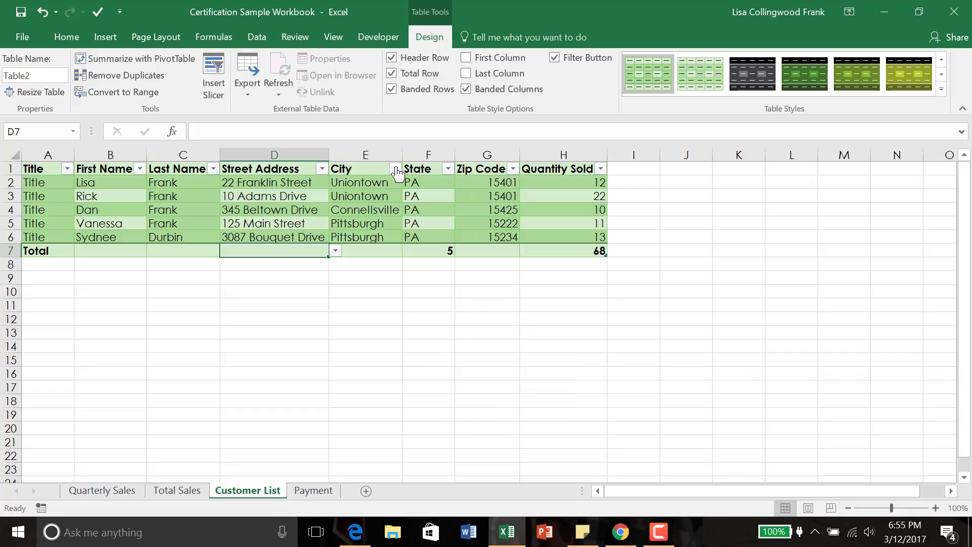
# - Filter the City column to show only Pittsburgh
pyautogui.click(396, 169)
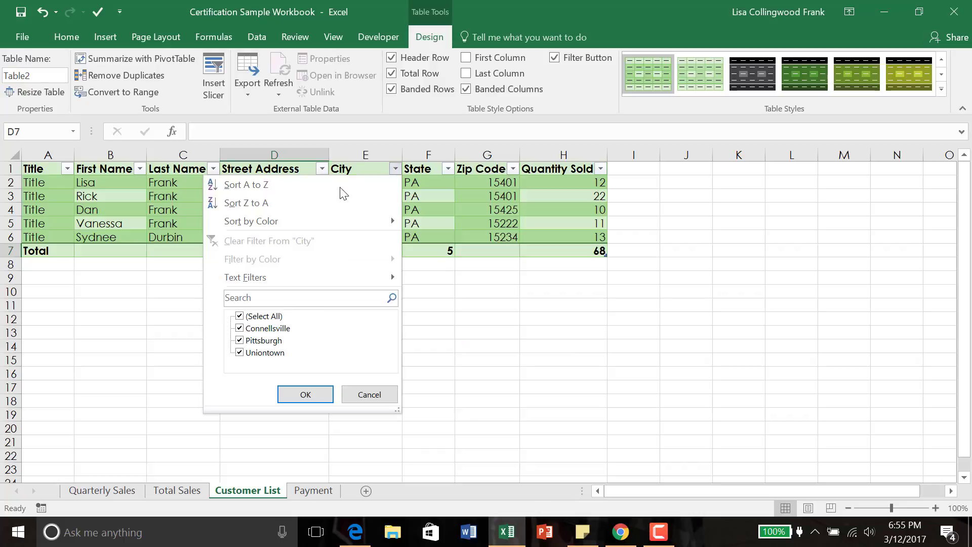
pyautogui.moveTo(334, 280)
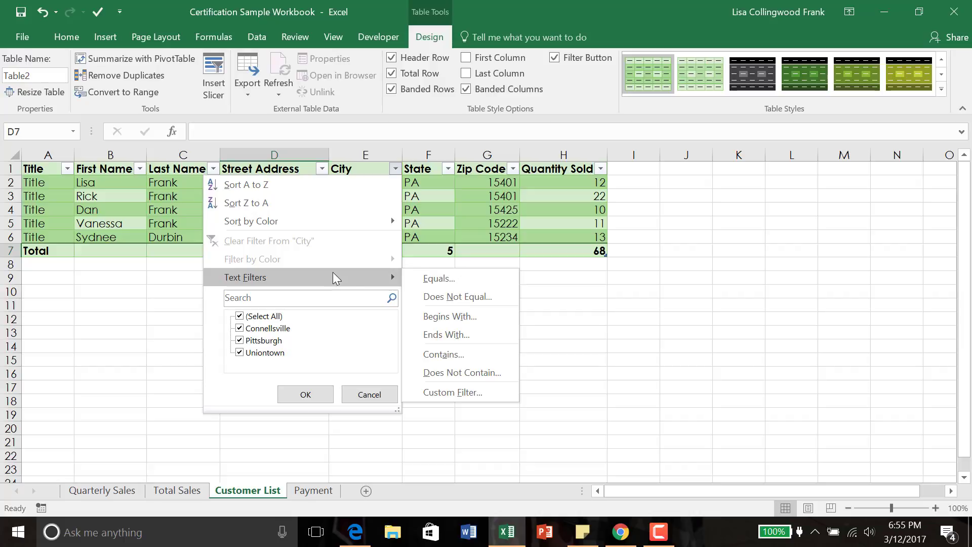
pyautogui.click(240, 316)
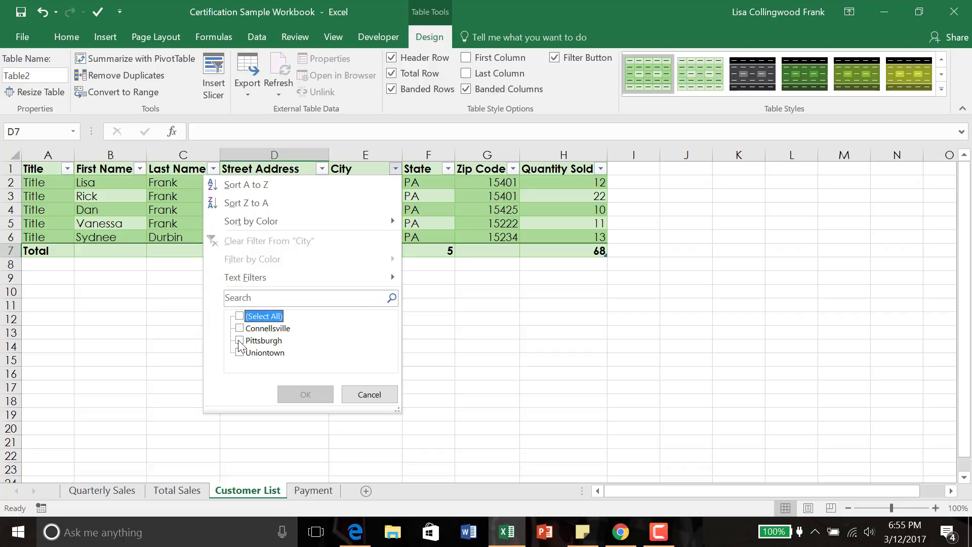
pyautogui.click(239, 341)
pyautogui.click(240, 317)
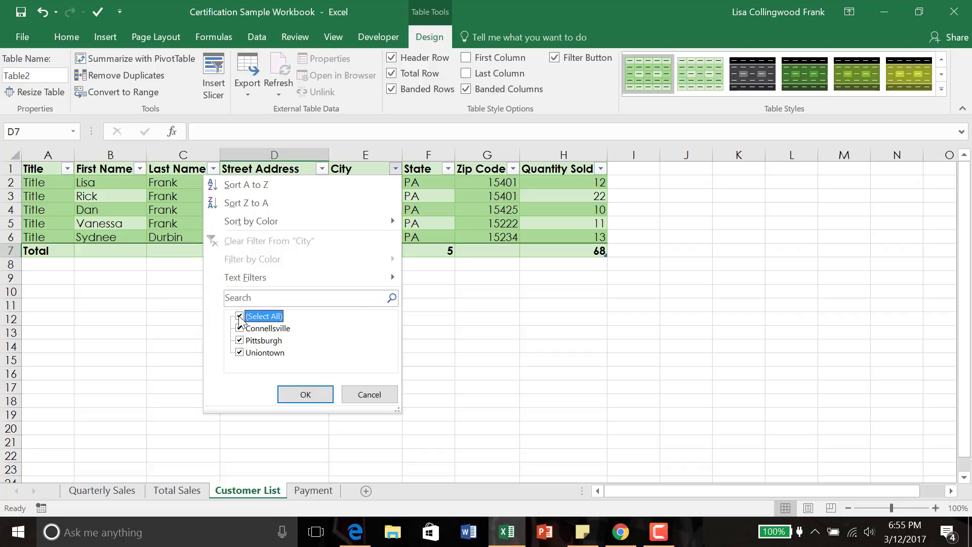
pyautogui.click(240, 316)
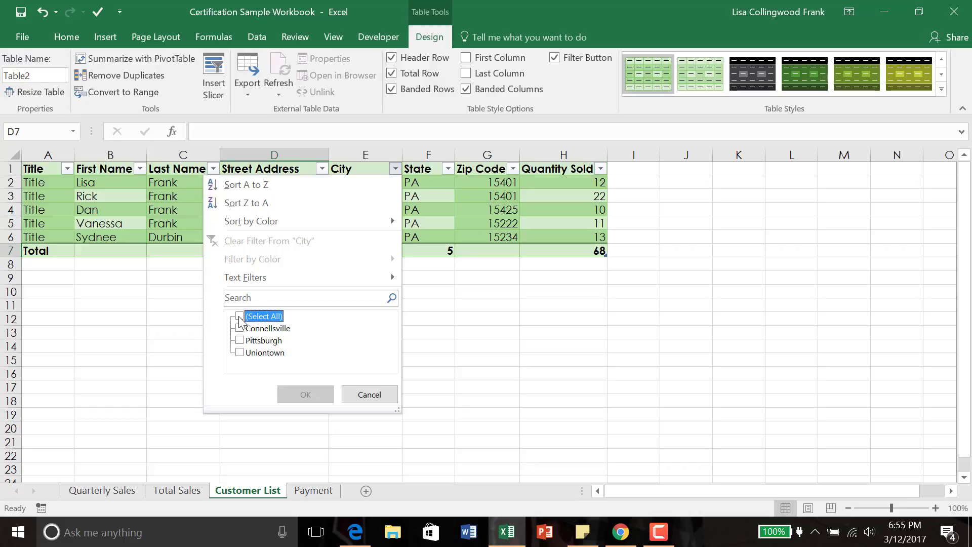
pyautogui.click(240, 341)
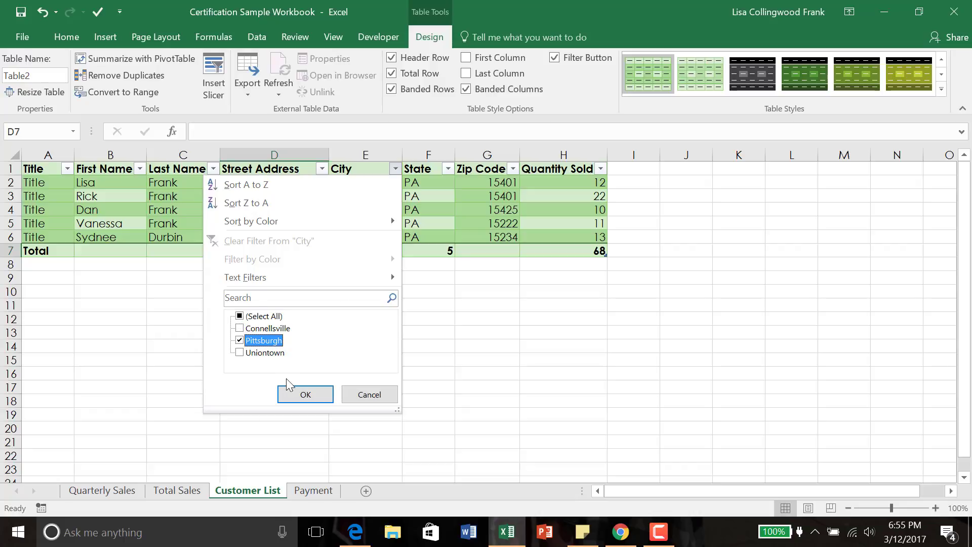
pyautogui.click(305, 394)
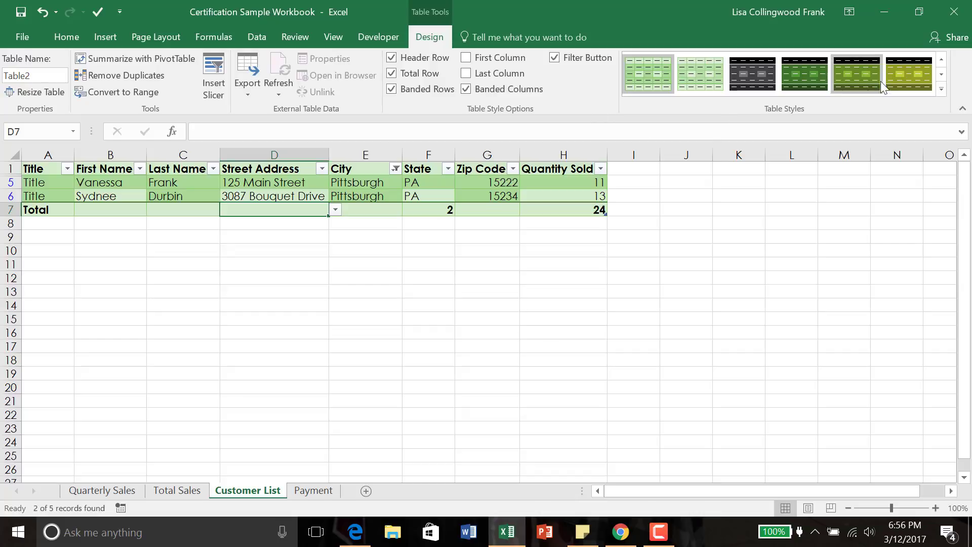
# - Remove the customer table's visual formatting by applying the plain, unformatted Light table style
pyautogui.click(514, 180)
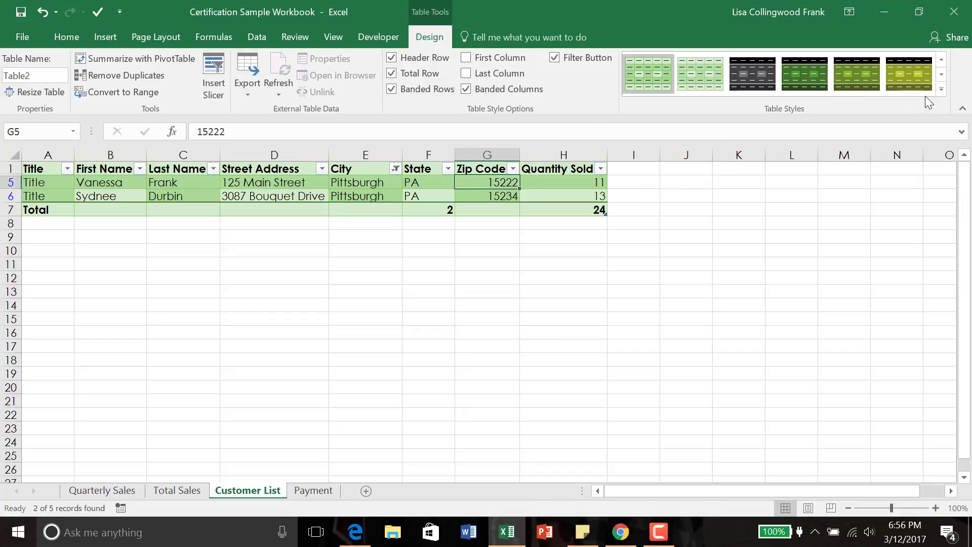
pyautogui.click(942, 89)
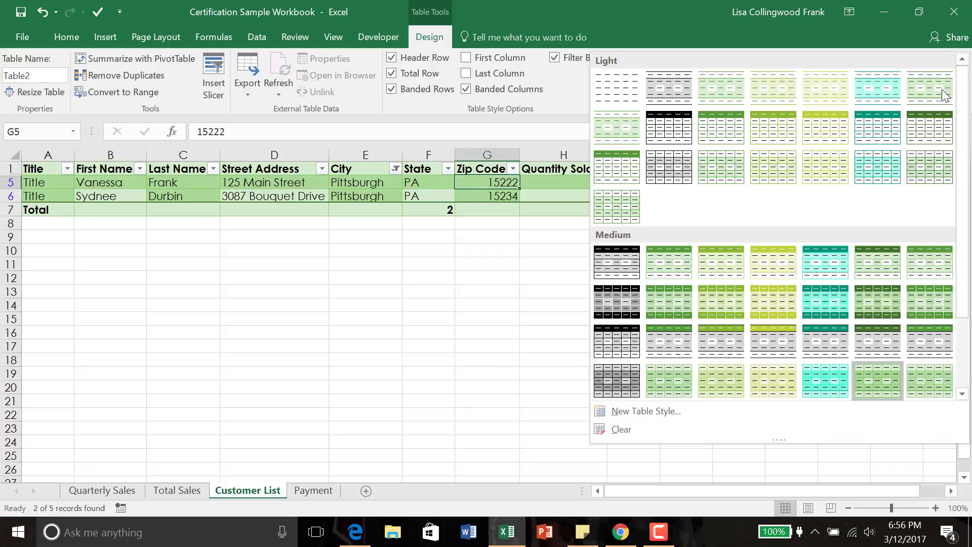
pyautogui.click(438, 192)
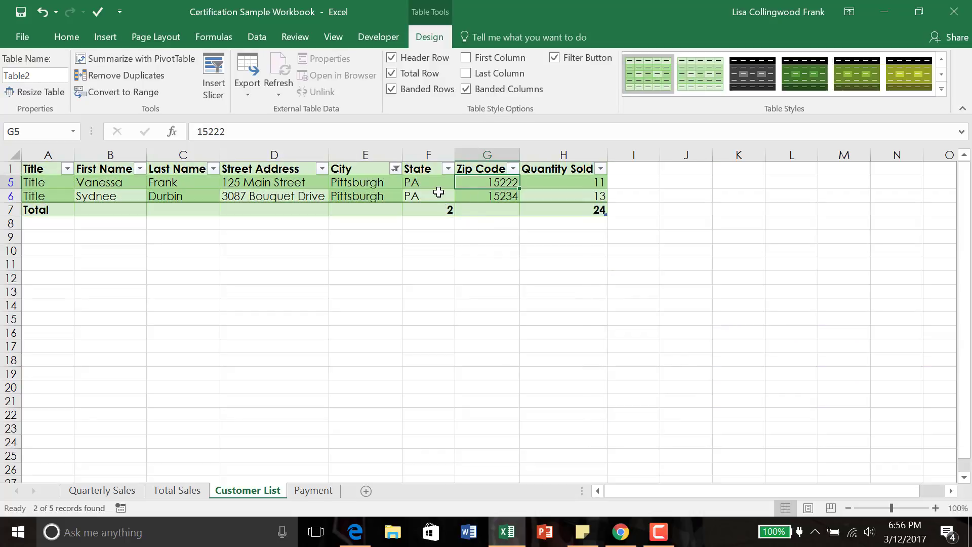
pyautogui.click(439, 193)
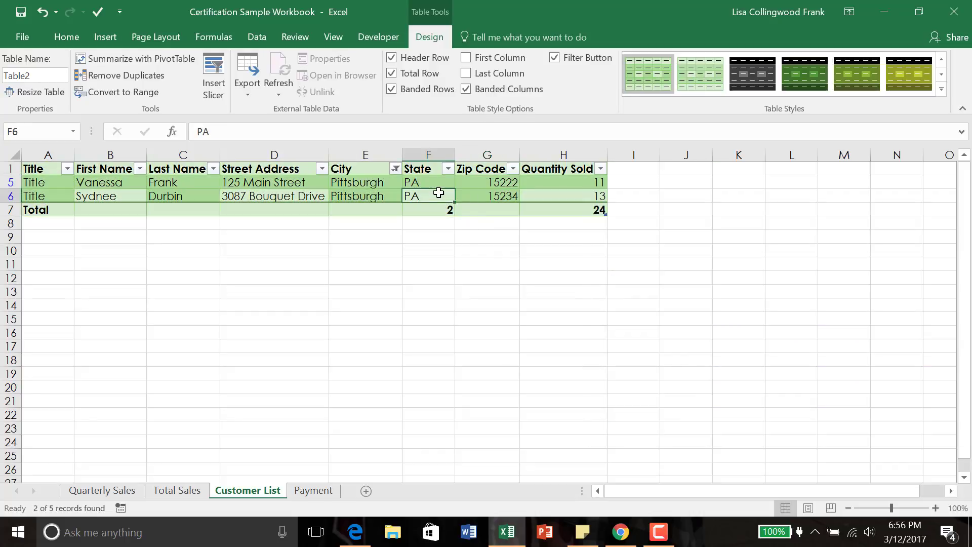
pyautogui.click(941, 90)
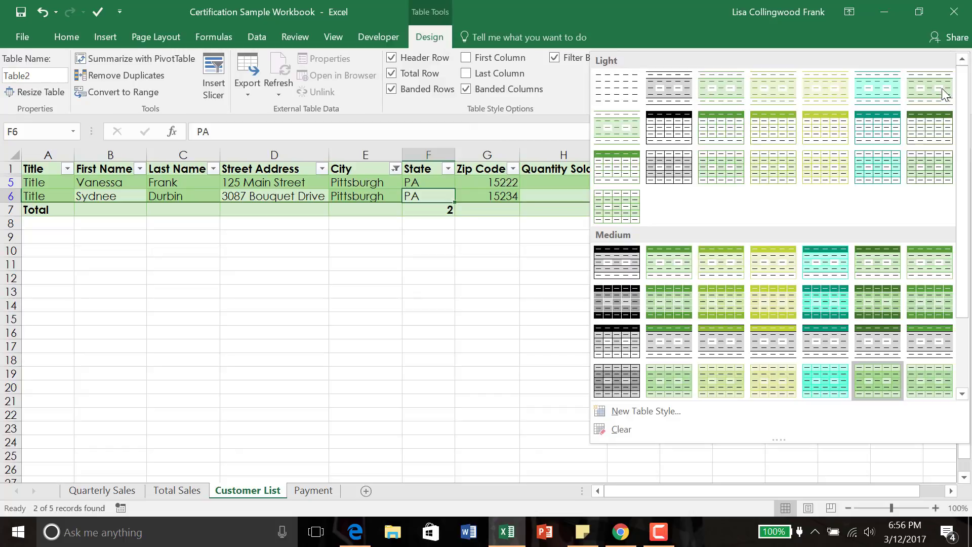
pyautogui.click(628, 90)
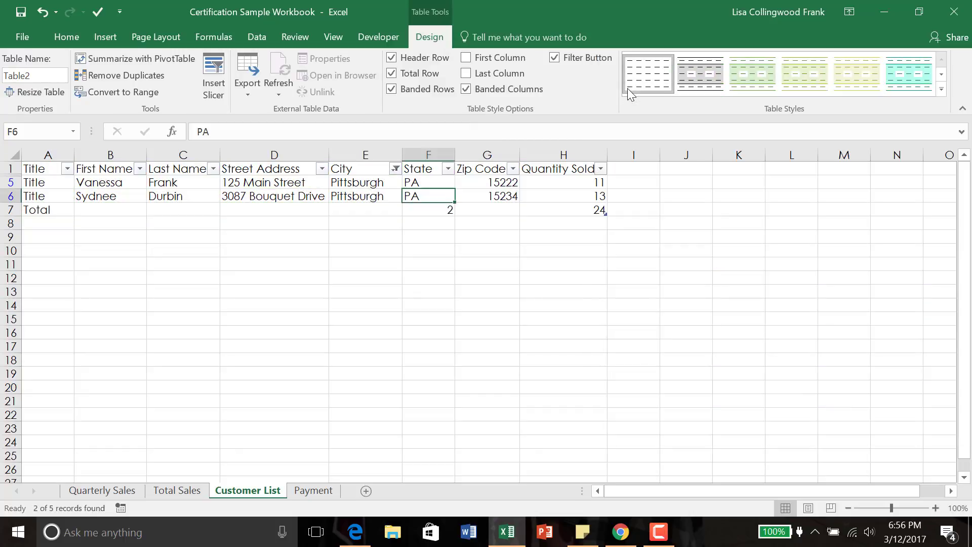
# - Convert the customer table back to a normal range and confirm the conversion
pyautogui.click(156, 93)
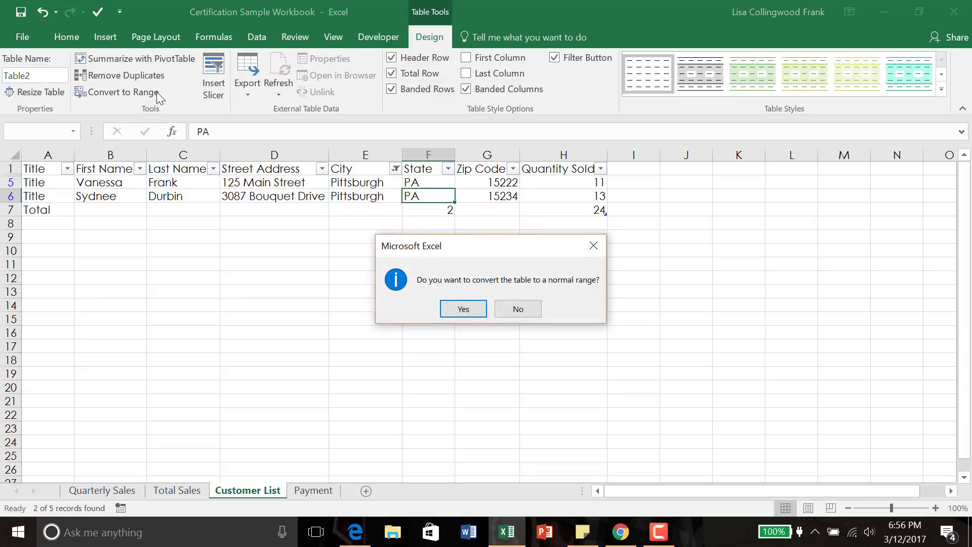
pyautogui.click(473, 310)
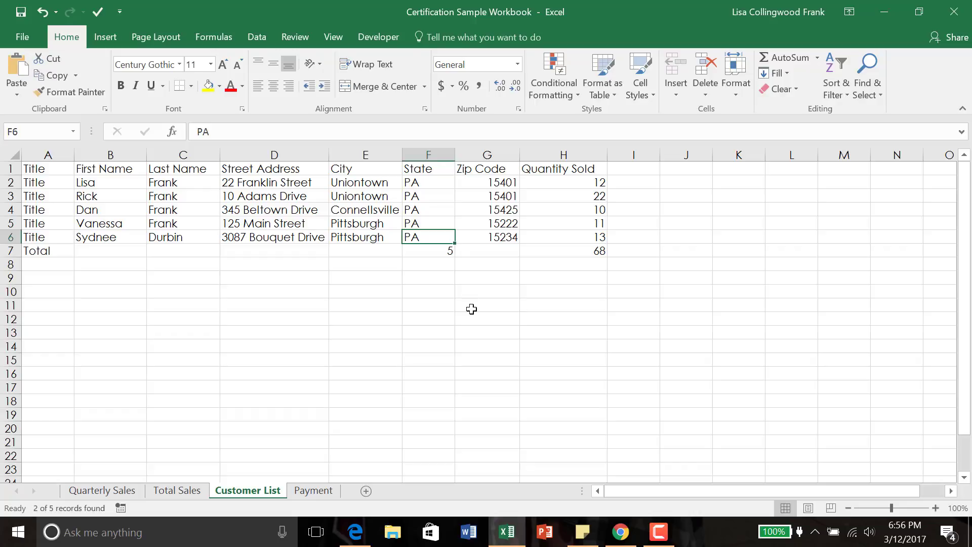
pyautogui.press('F11')
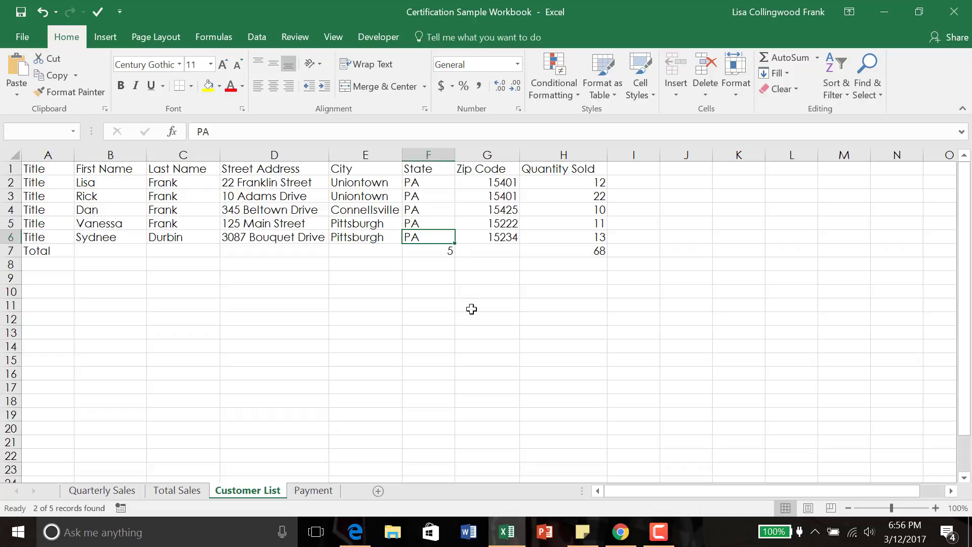